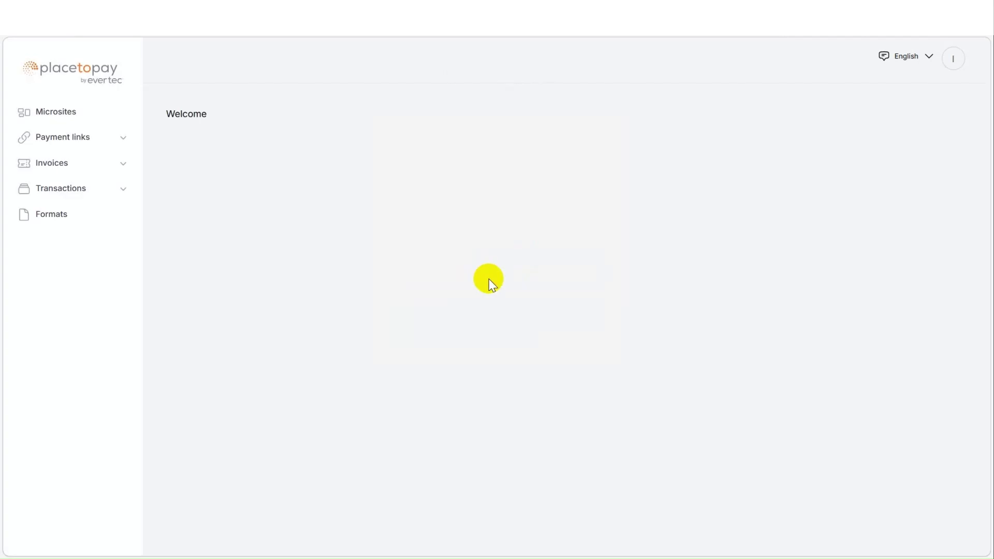
# Open the Payment links list from the sidebar, showing the active USD 10.00 link Test.
pyautogui.click(124, 138)
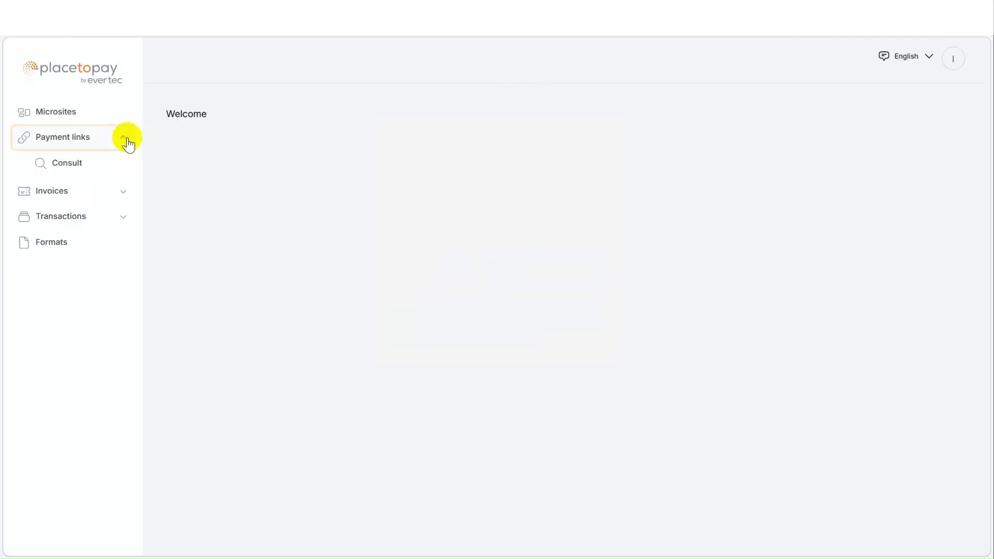
pyautogui.click(107, 166)
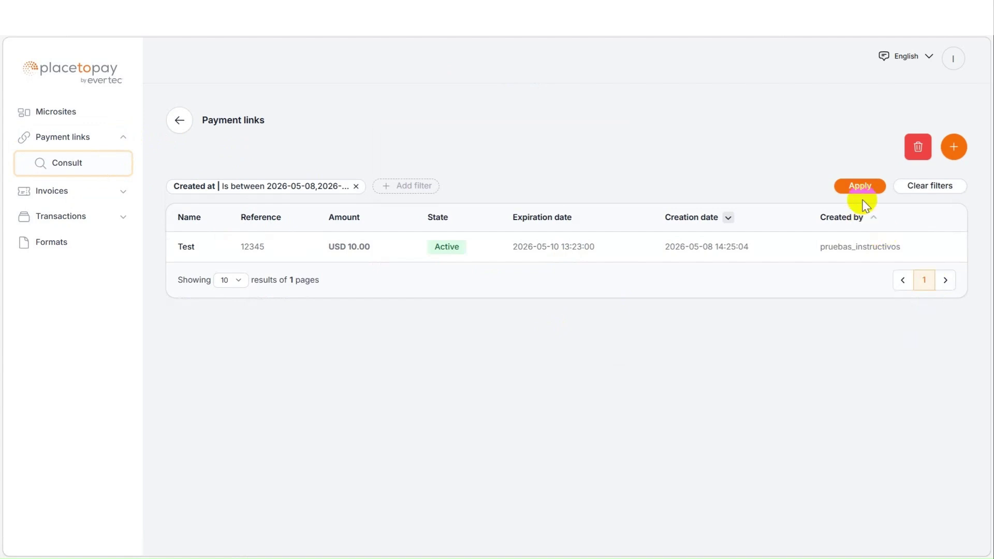
pyautogui.click(915, 157)
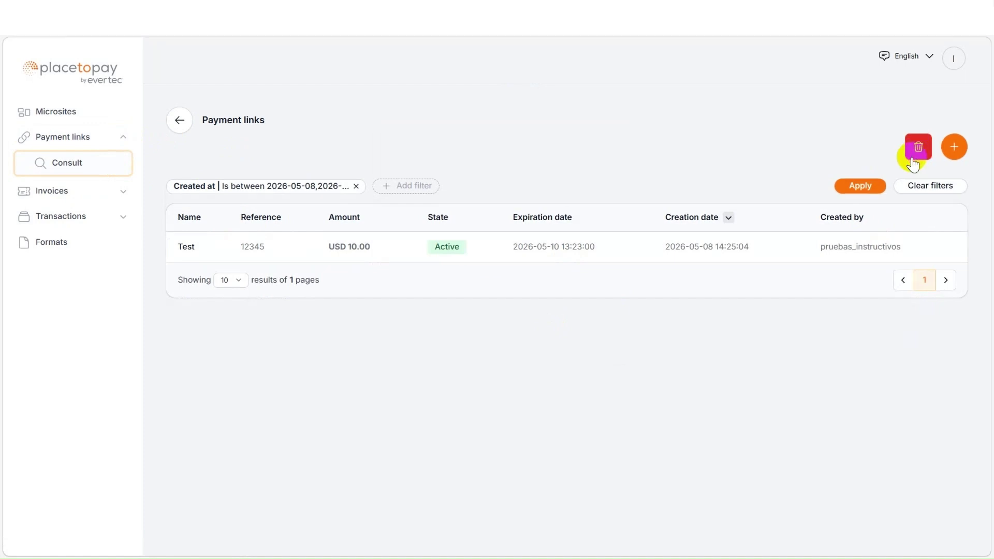
# Start a new payment link tied to Site IMP- PR Demo and name it test.
pyautogui.click(956, 150)
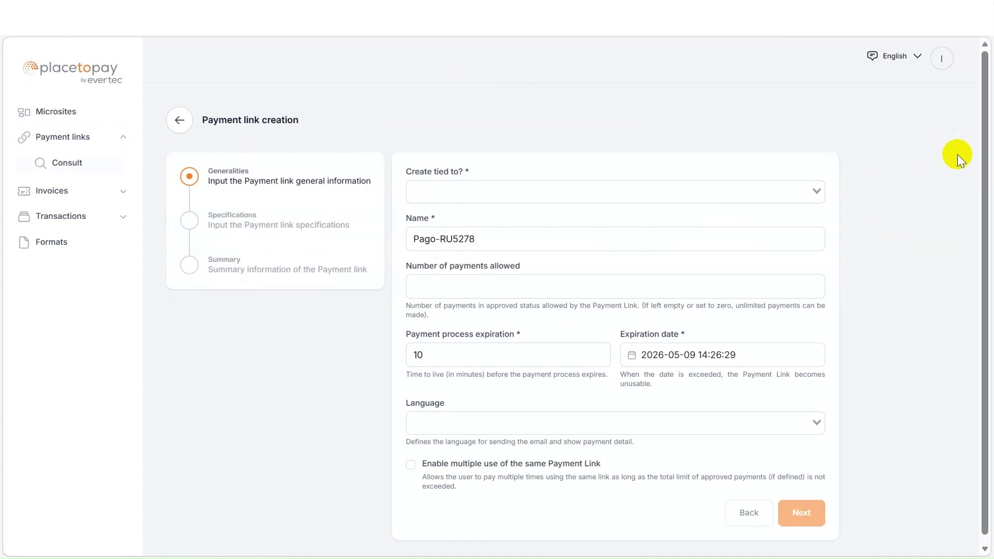
pyautogui.click(668, 189)
pyautogui.click(437, 216)
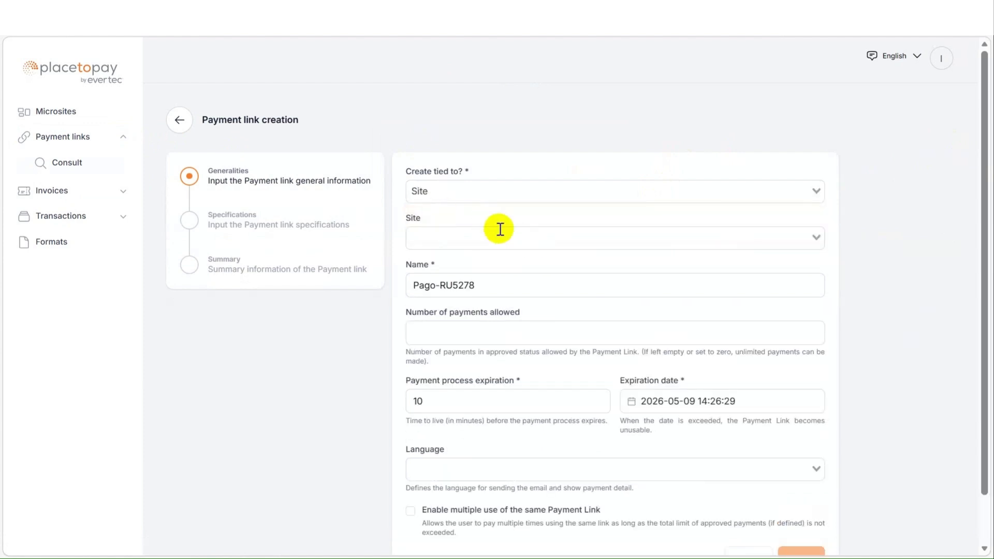
pyautogui.click(501, 238)
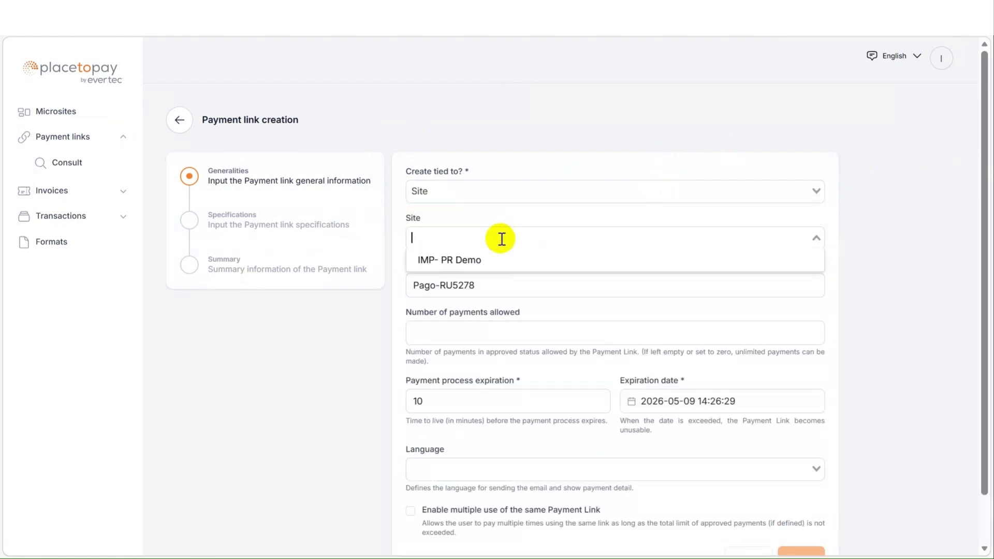
pyautogui.click(489, 260)
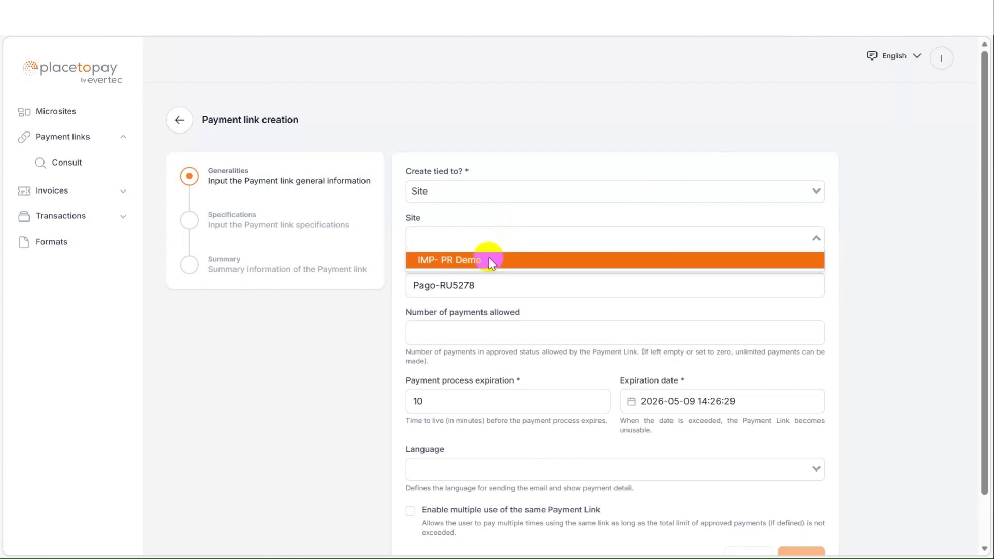
pyautogui.tripleClick(528, 286)
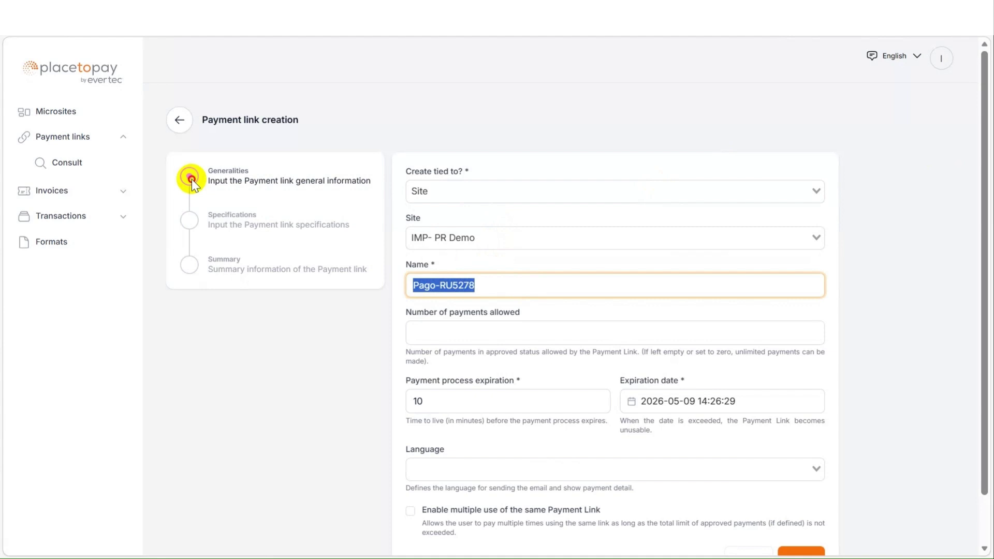
pyautogui.write('test')
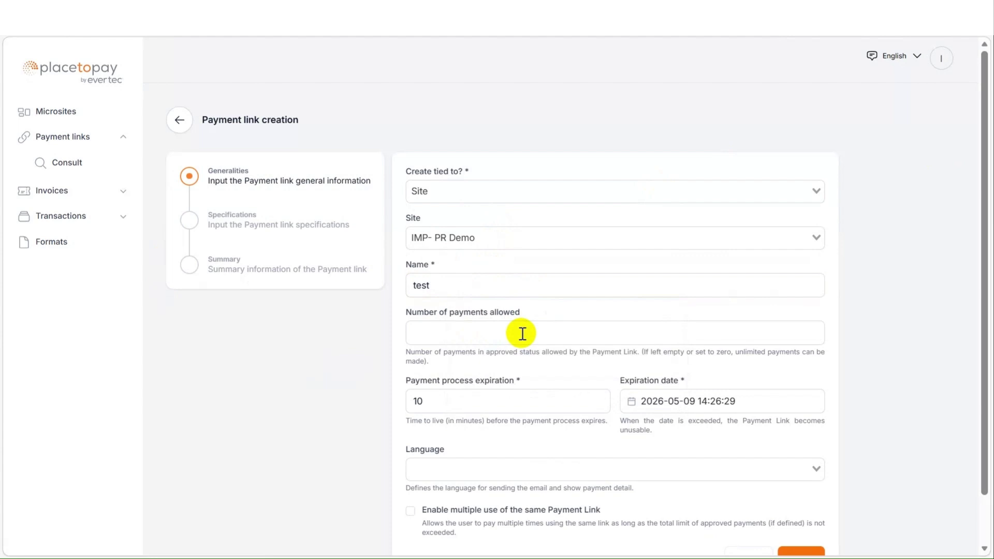
# Allow 1 payment, set process expiration to 15 minutes, and expiry date to May 10, 2026.
pyautogui.click(522, 334)
pyautogui.write('1')
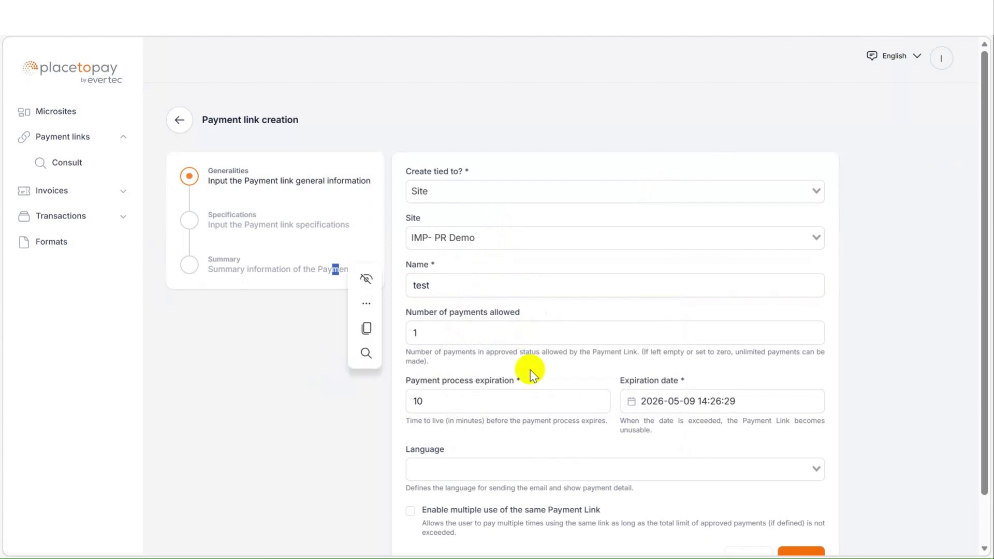
pyautogui.click(561, 406)
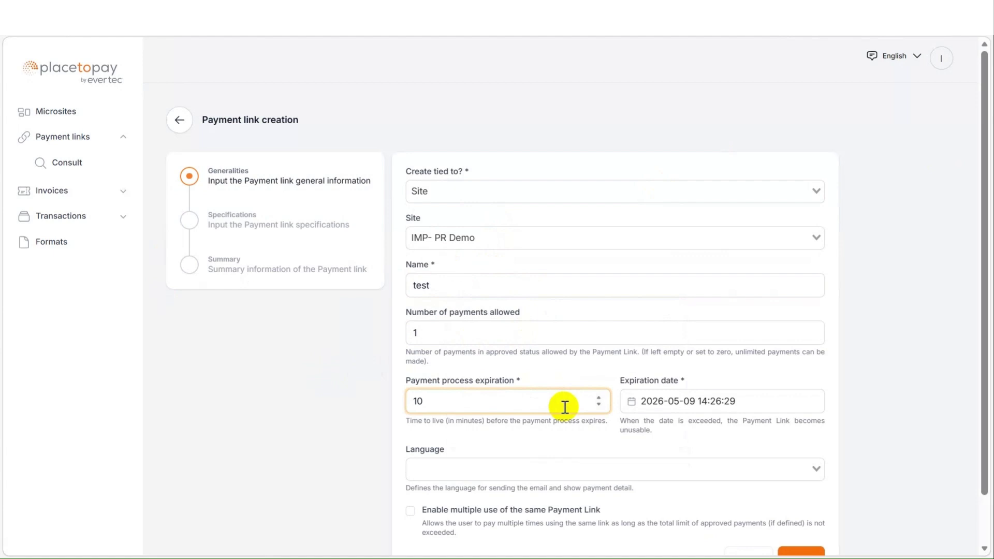
pyautogui.press('BackSpace')
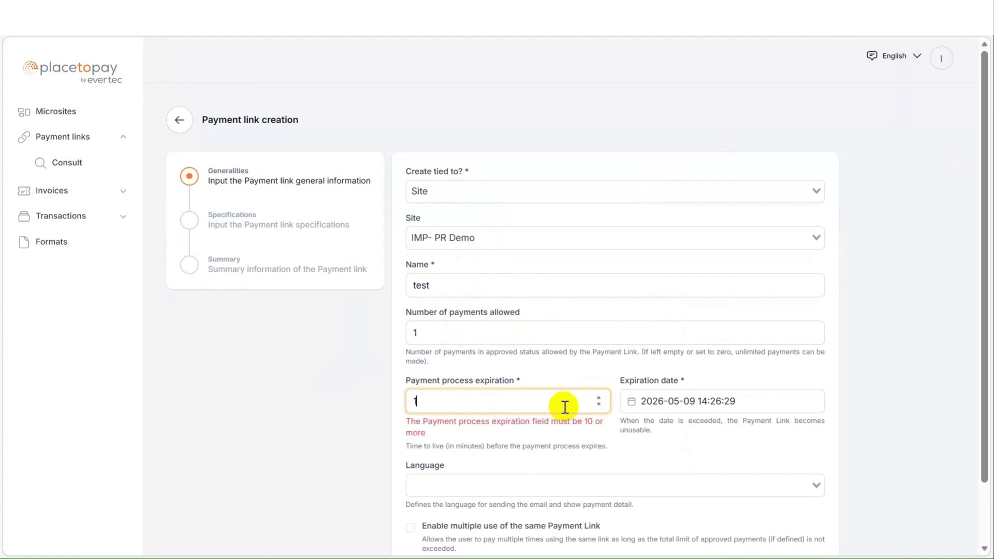
pyautogui.write('5')
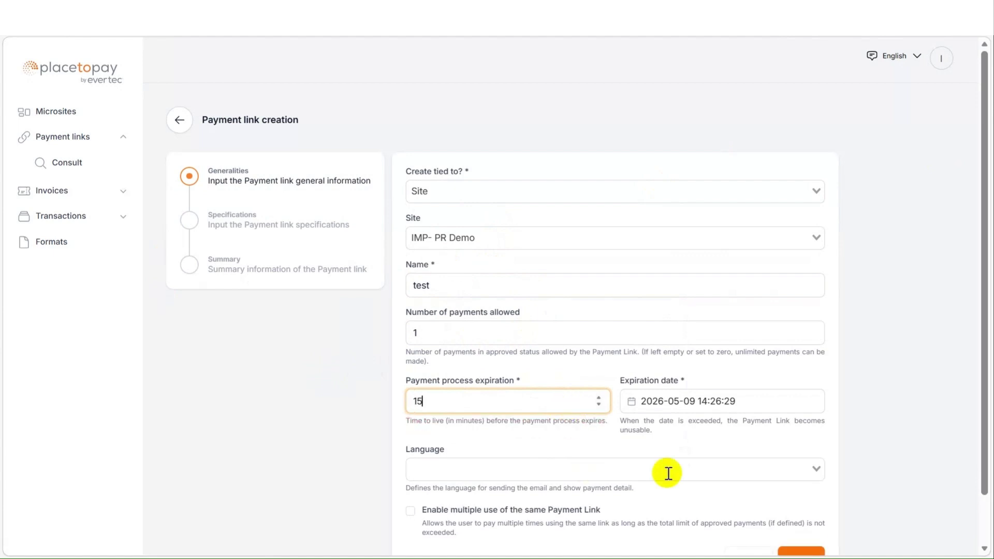
pyautogui.click(775, 401)
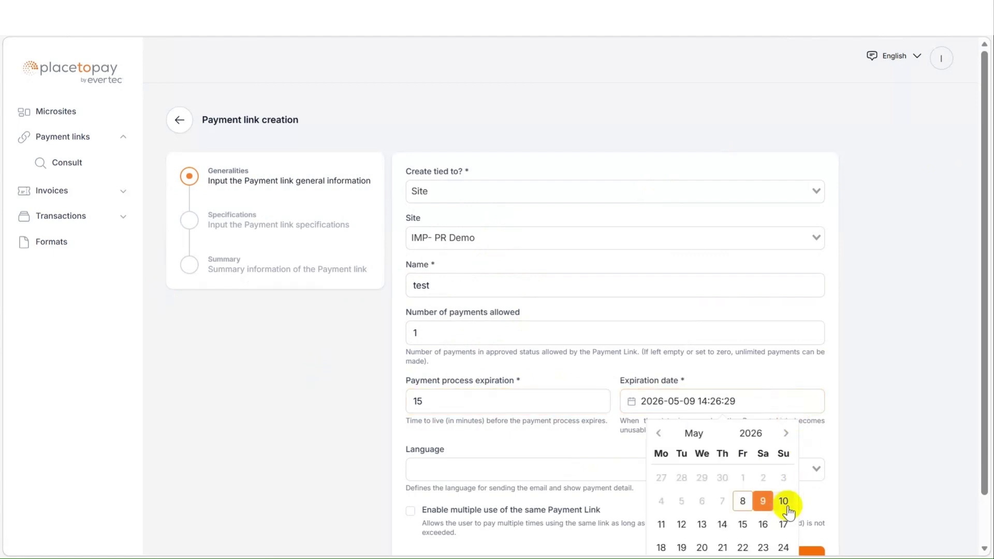
pyautogui.click(785, 503)
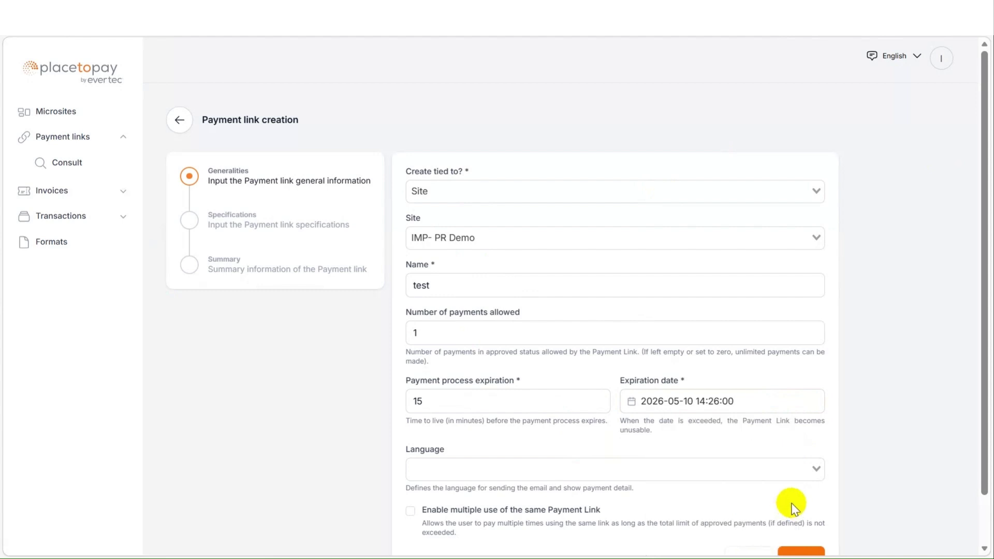
# Set the link language to English and continue to the Specifications step.
pyautogui.scroll(-1, 741, 463)
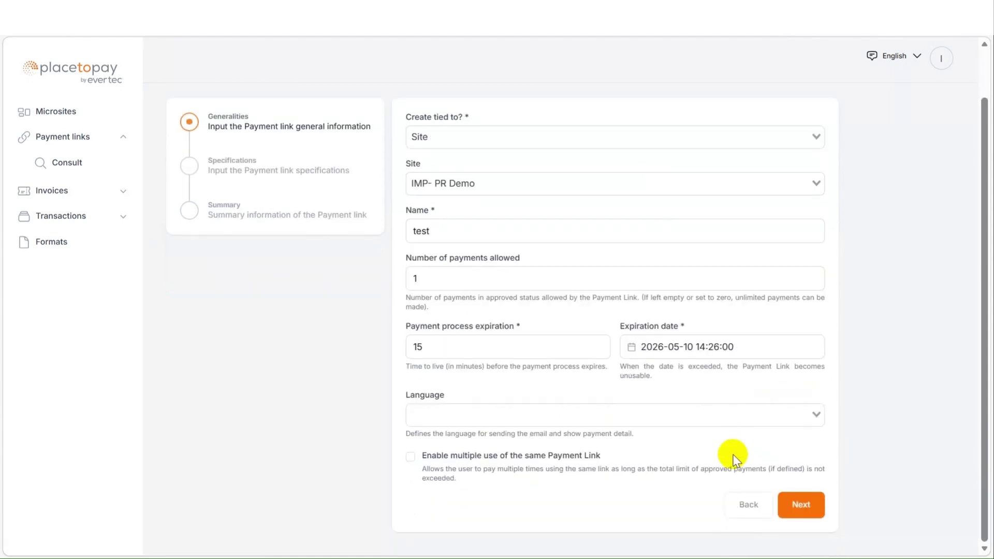
pyautogui.click(732, 415)
pyautogui.click(462, 435)
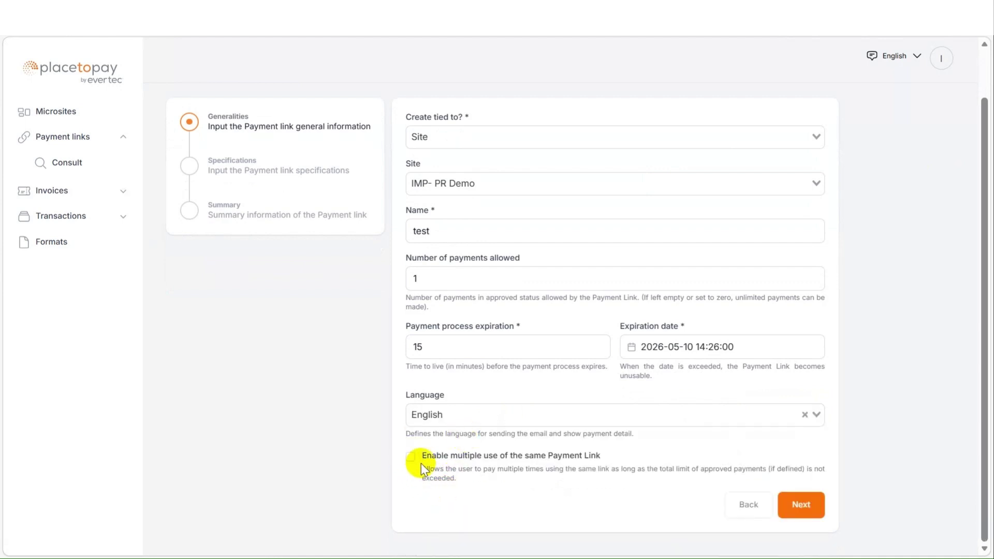
pyautogui.click(809, 512)
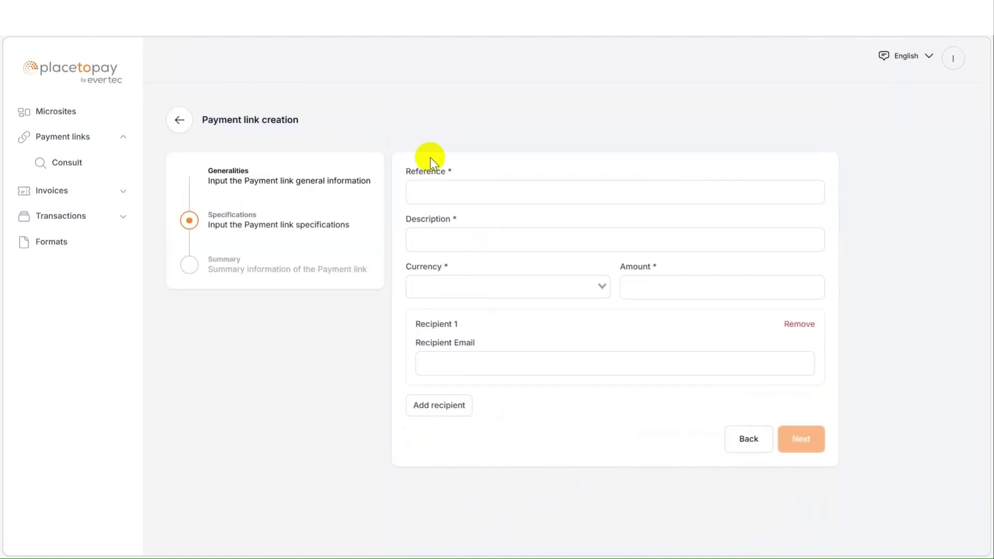
# Enter reference 12345, description 'site test', and choose United States Dollar as currency.
pyautogui.click(442, 193)
pyautogui.write('1')
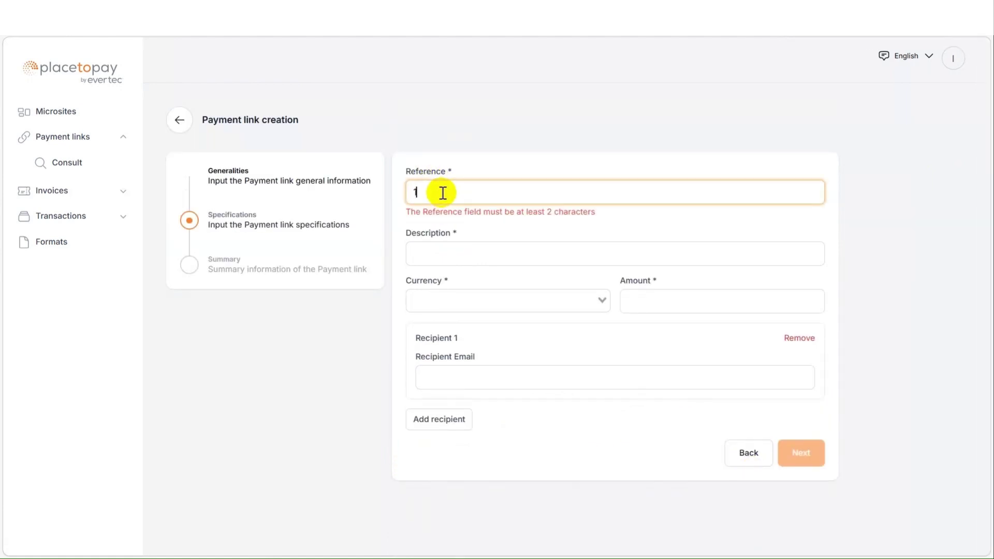
pyautogui.write('2345')
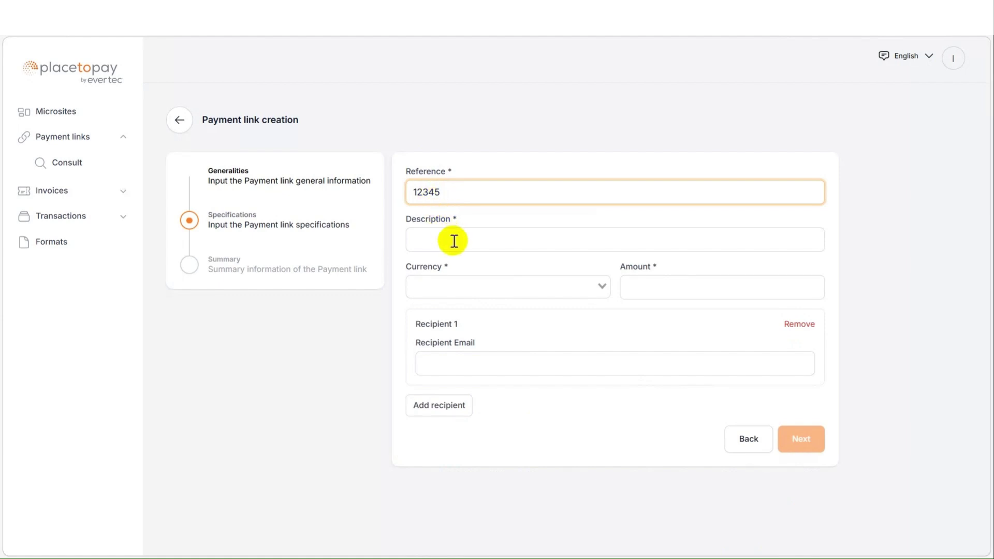
pyautogui.click(454, 241)
pyautogui.write('s')
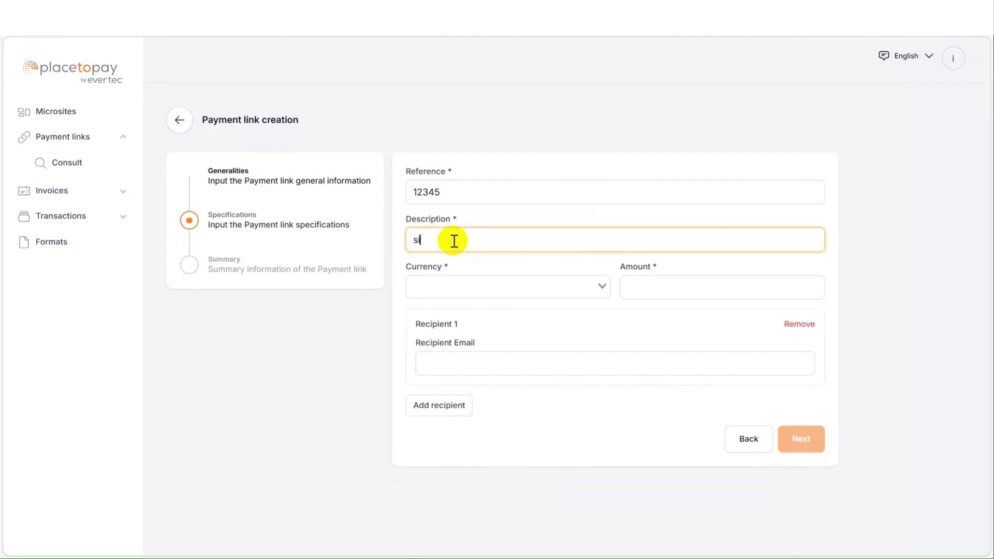
pyautogui.write('ite test')
pyautogui.click(444, 286)
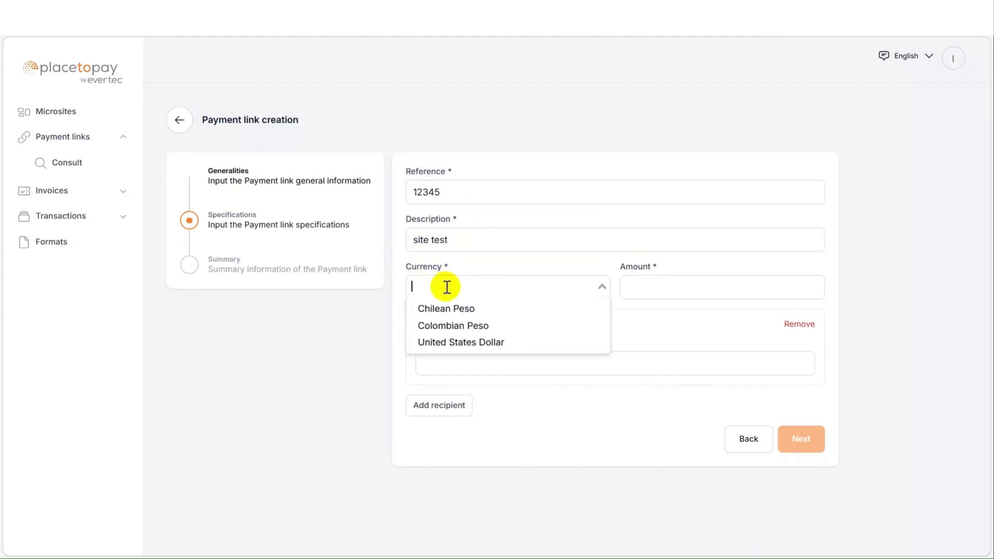
pyautogui.click(497, 346)
# Set the amount to 10, paste the recipient's e-mail, and continue to the Summary.
pyautogui.click(643, 286)
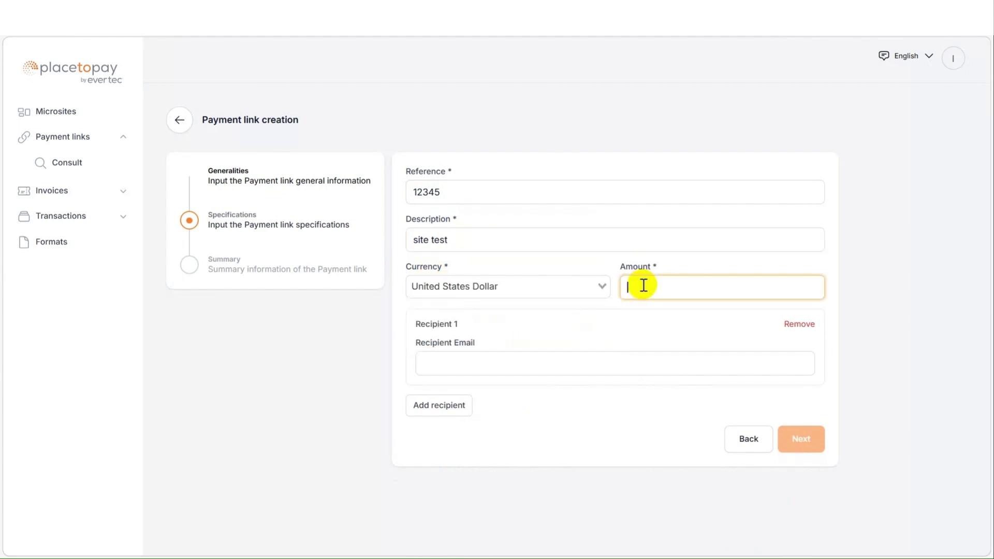
pyautogui.write('1')
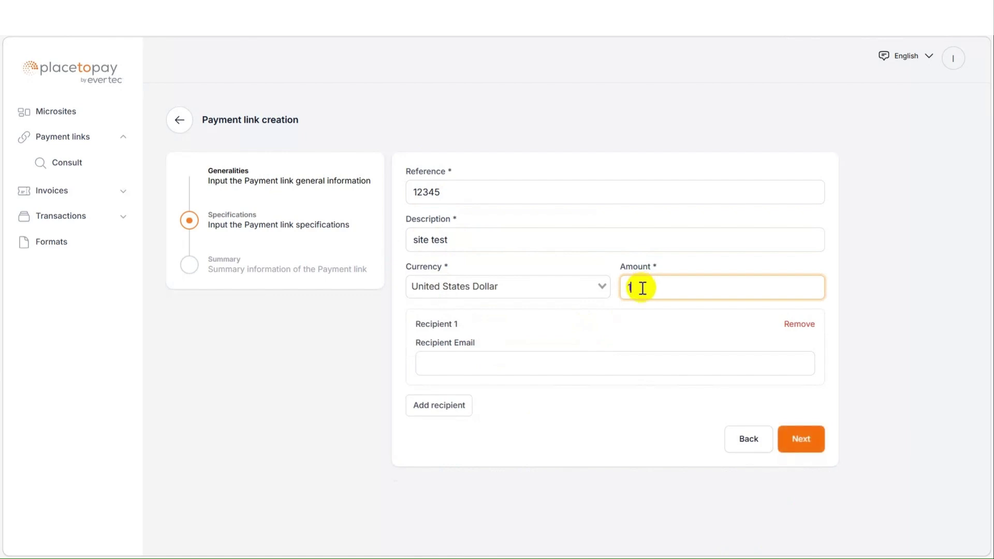
pyautogui.write('0')
pyautogui.click(589, 362)
pyautogui.hotkey('ctrl', 'v')
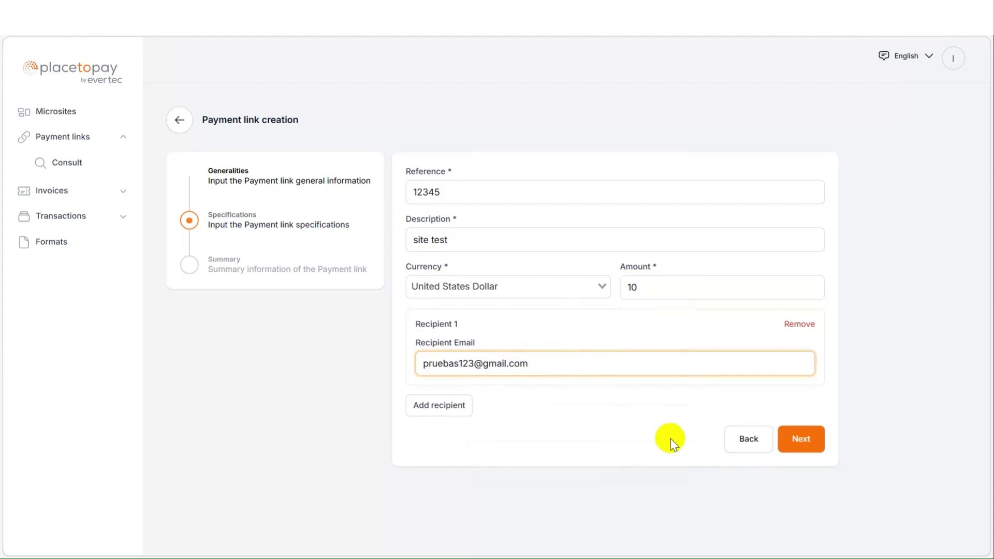
pyautogui.click(810, 443)
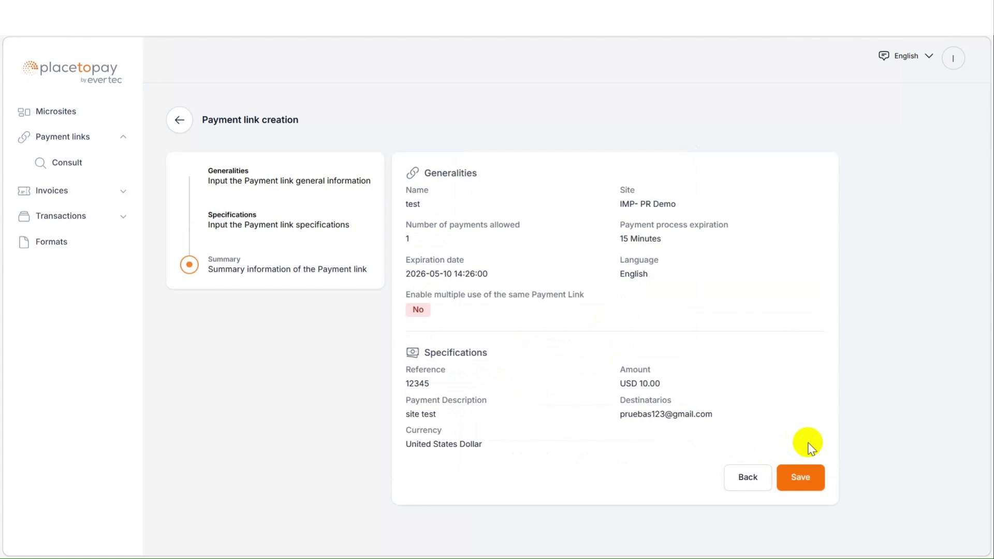
# Save the payment link Test with reference 12345 and amount USD 10.00.
pyautogui.click(798, 480)
pyautogui.click(801, 485)
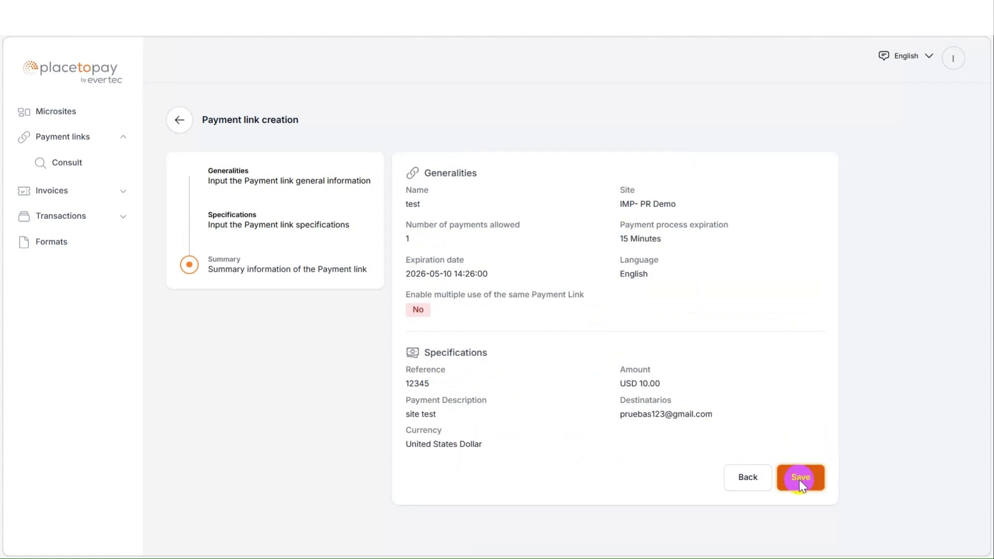
pyautogui.click(801, 485)
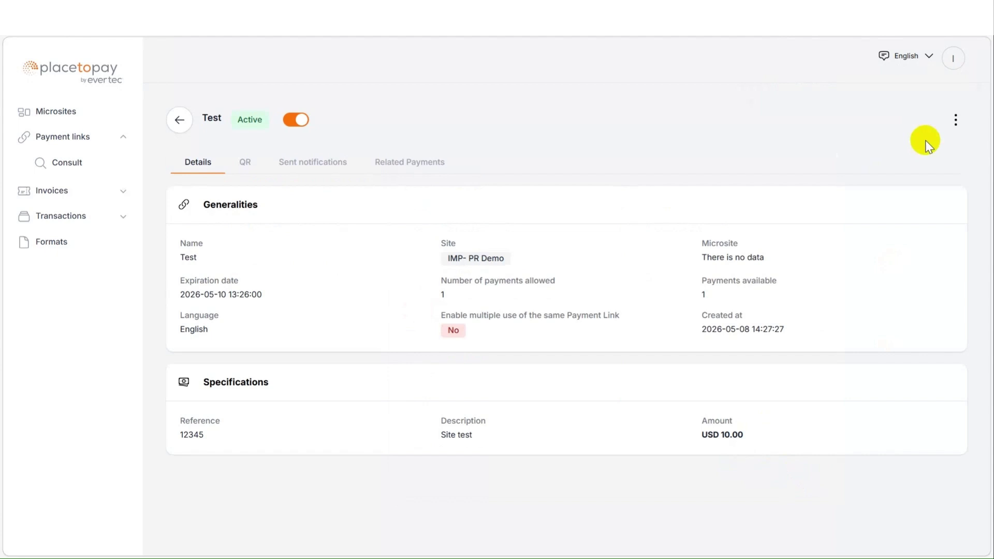
pyautogui.click(950, 131)
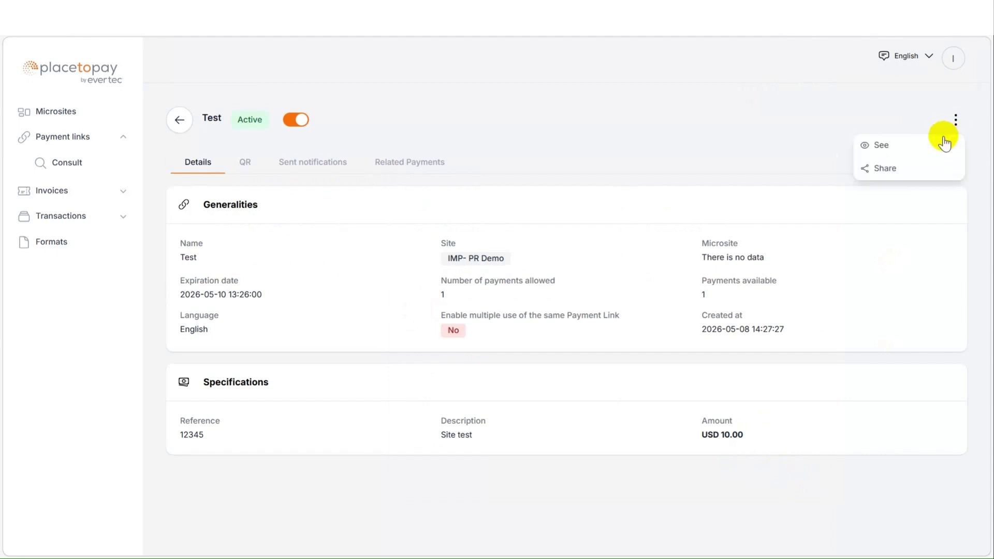
# Copy the link address from the Share dialog, check its Email and WhatsApp options, then close it.
pyautogui.click(891, 178)
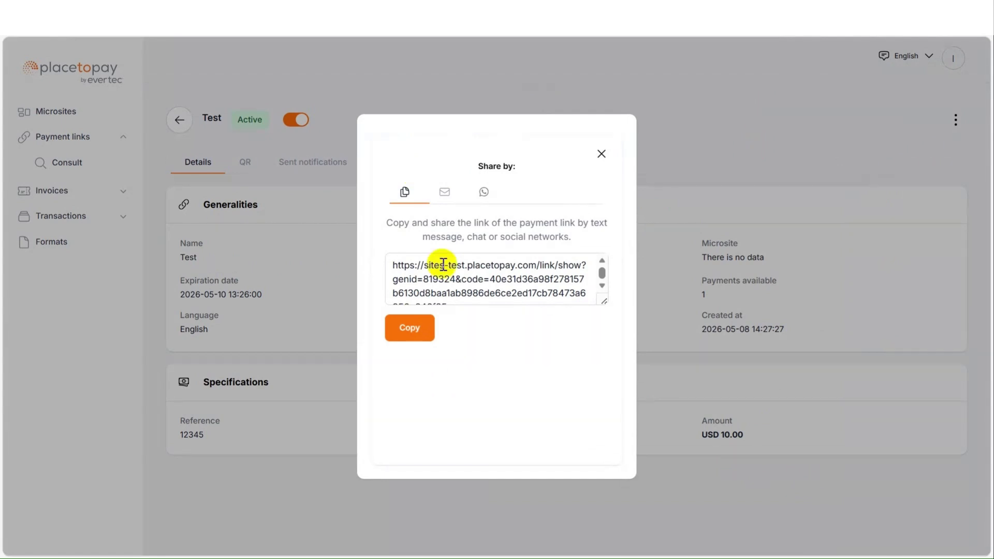
pyautogui.click(409, 328)
pyautogui.click(444, 192)
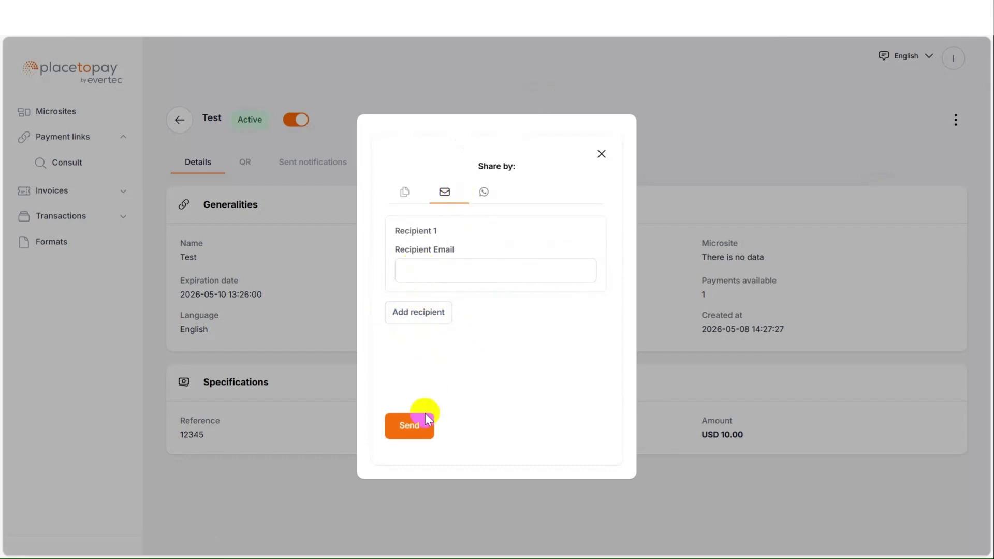
pyautogui.click(484, 193)
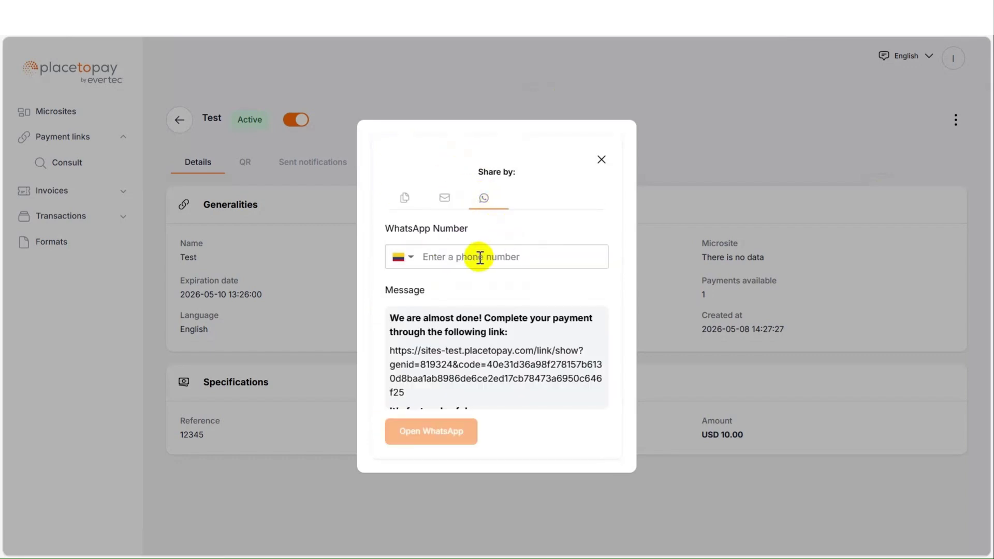
pyautogui.click(477, 257)
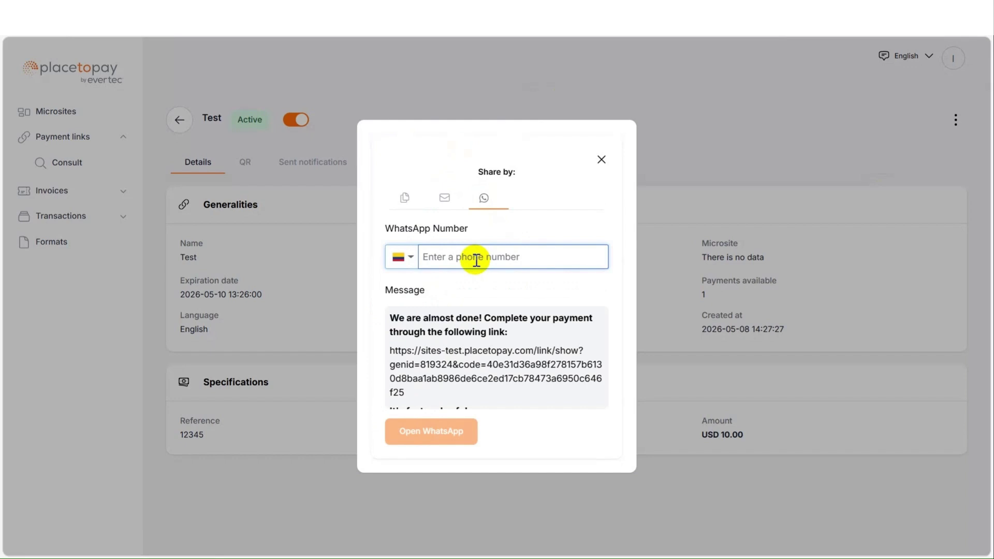
pyautogui.click(601, 161)
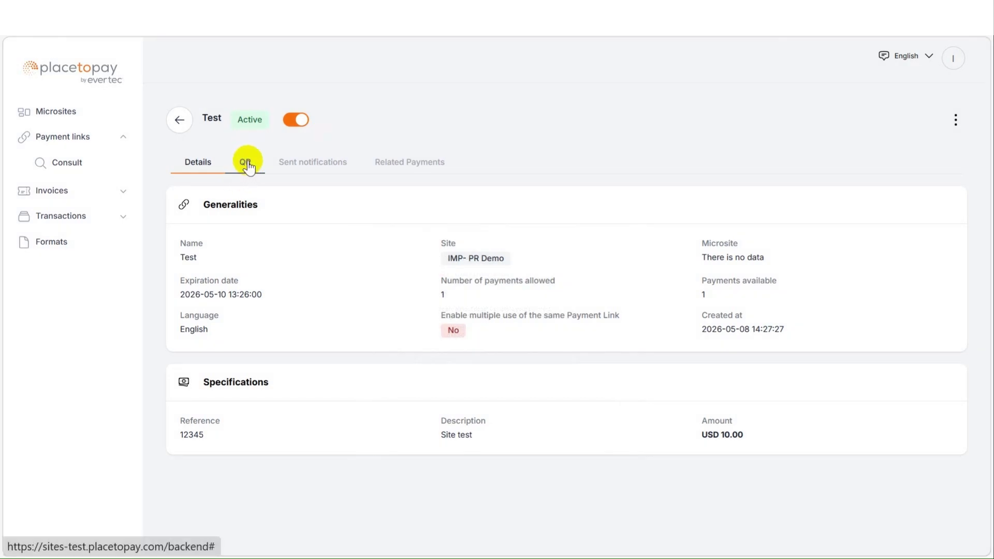
# View the QR code, resend the e-mail notification, and check the empty Related Payments list.
pyautogui.click(251, 167)
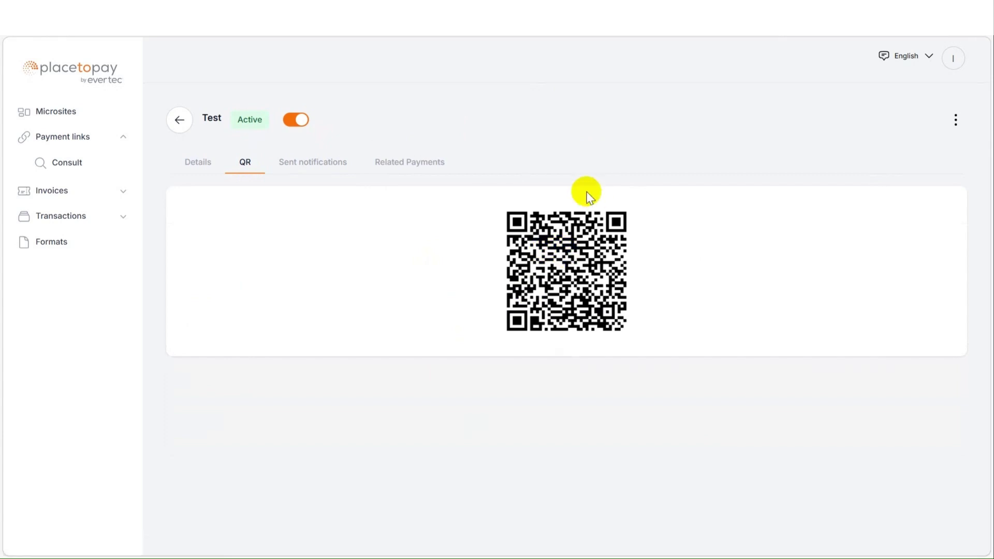
pyautogui.click(304, 172)
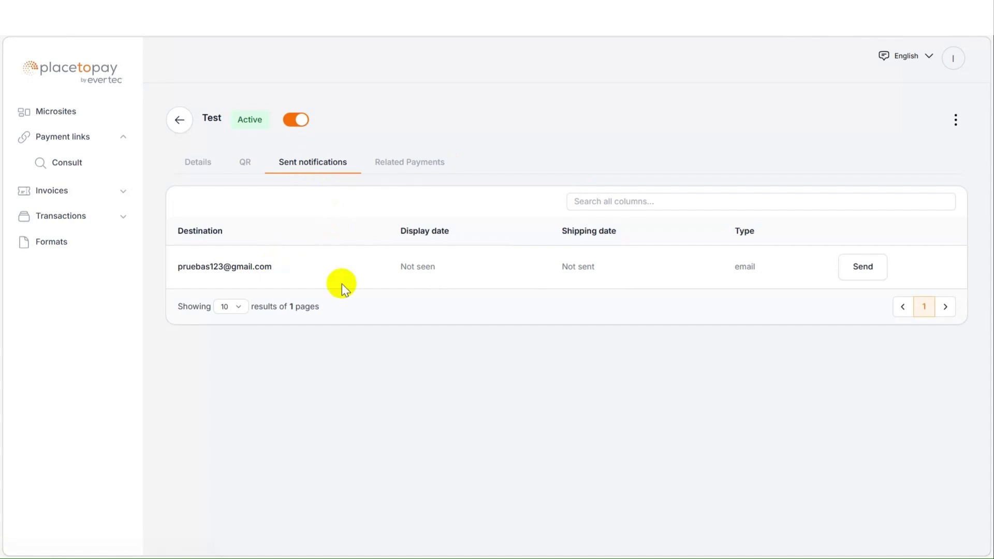
pyautogui.click(862, 269)
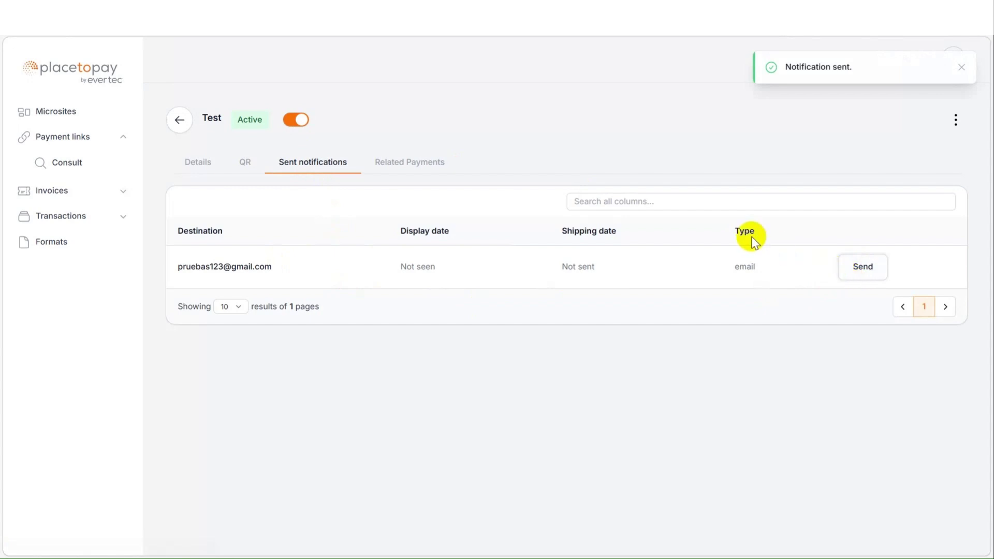
pyautogui.click(404, 164)
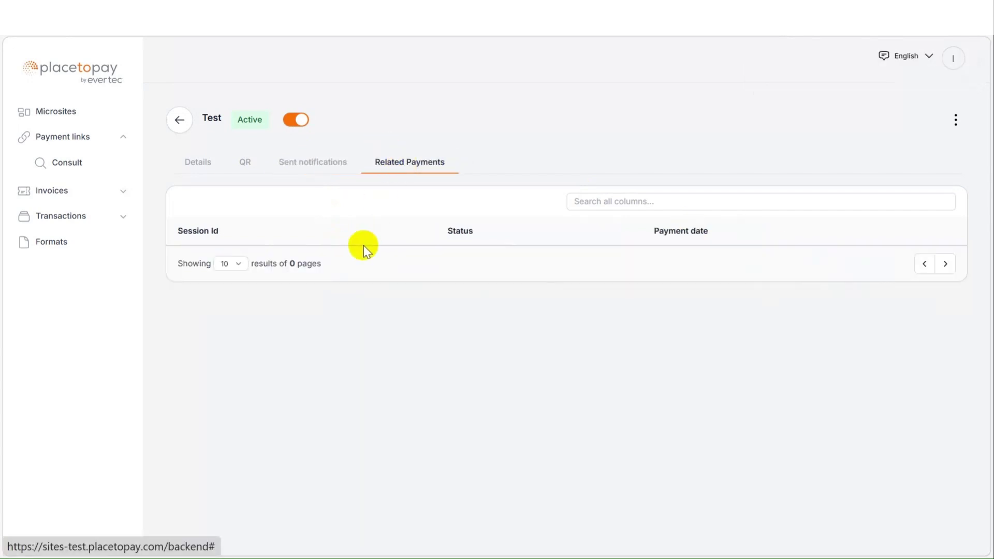
pyautogui.click(956, 127)
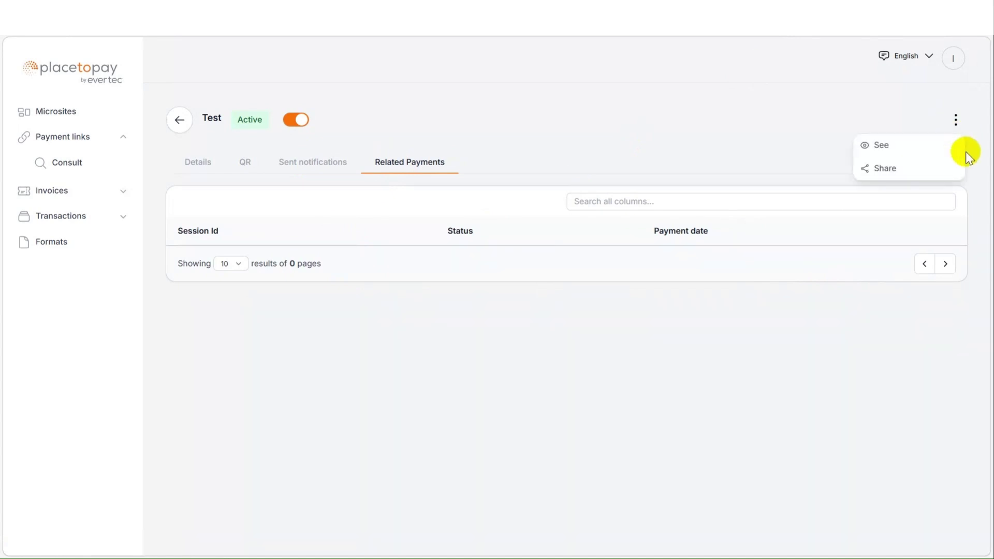
# Open the link's $10.00 checkout page and begin the payment.
pyautogui.click(925, 150)
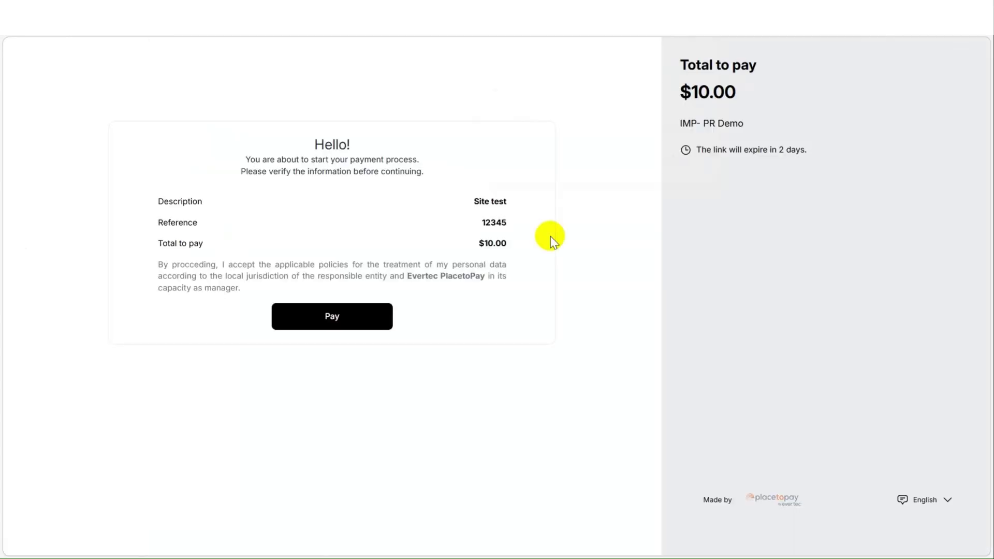
pyautogui.click(359, 321)
pyautogui.click(334, 321)
pyautogui.click(333, 322)
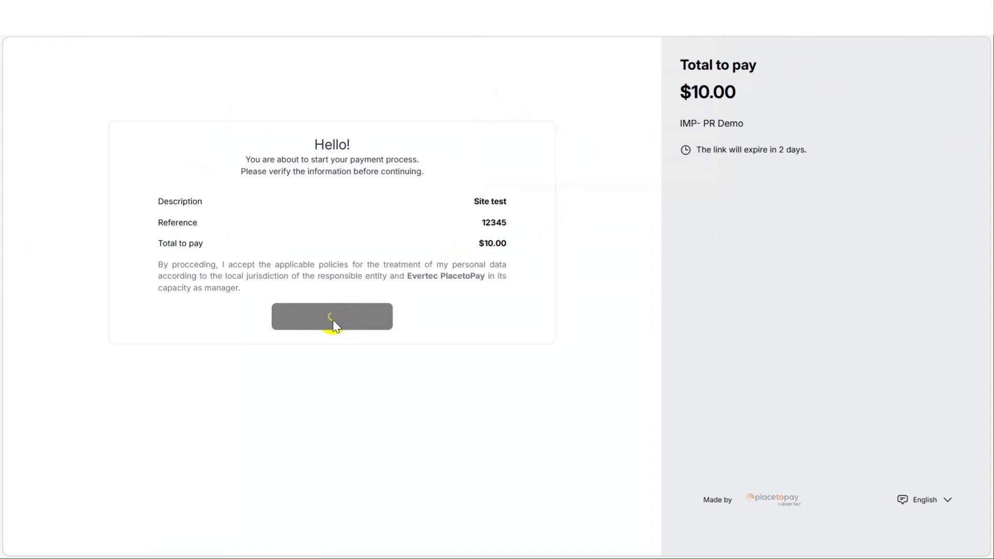
pyautogui.click(333, 321)
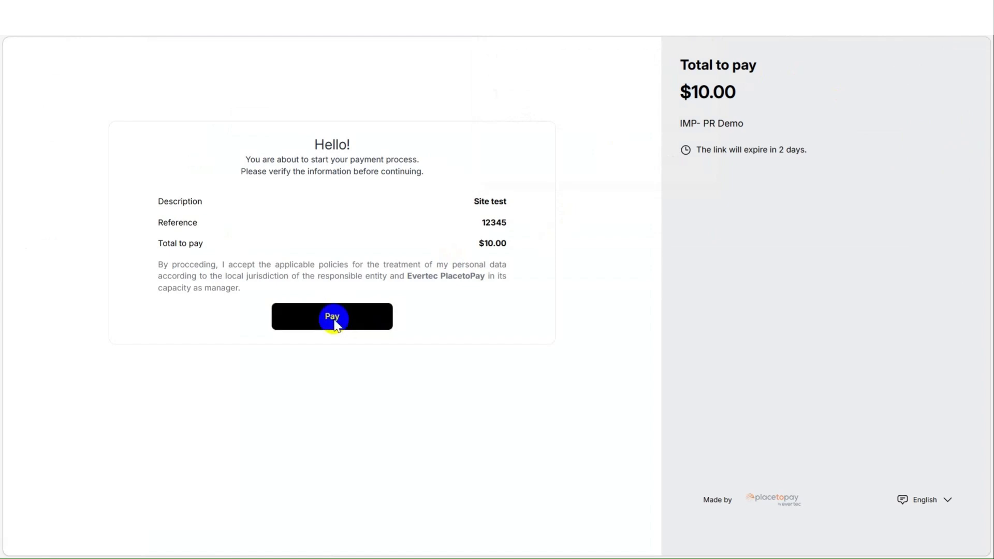
pyautogui.click(332, 317)
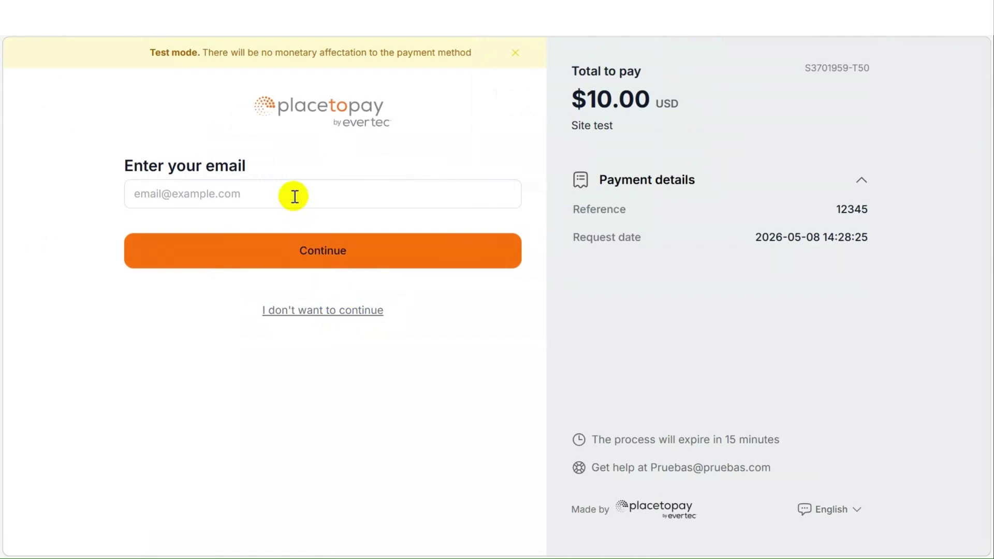
# Enter the payer's e-mail and proceed to the $10.00 card payment form.
pyautogui.click(339, 262)
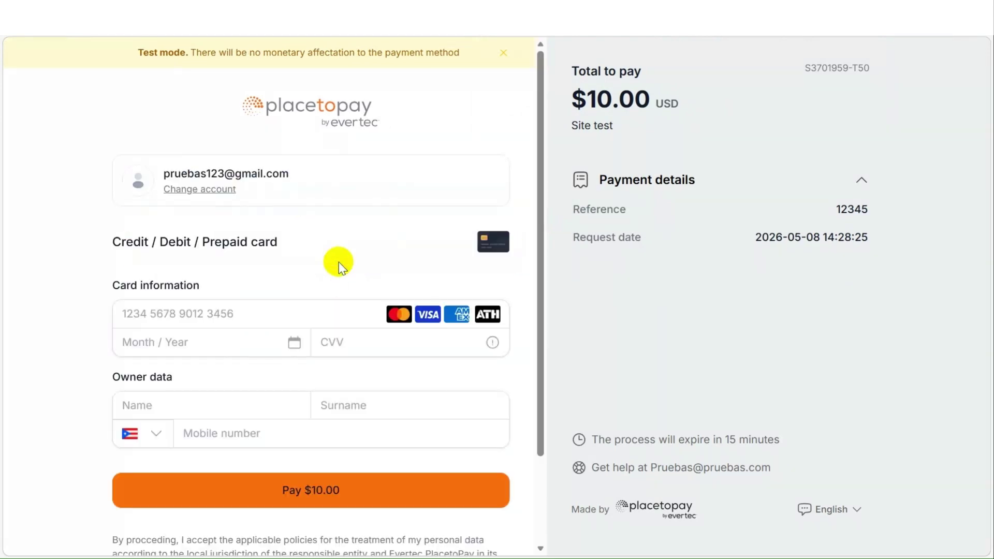
pyautogui.click(322, 492)
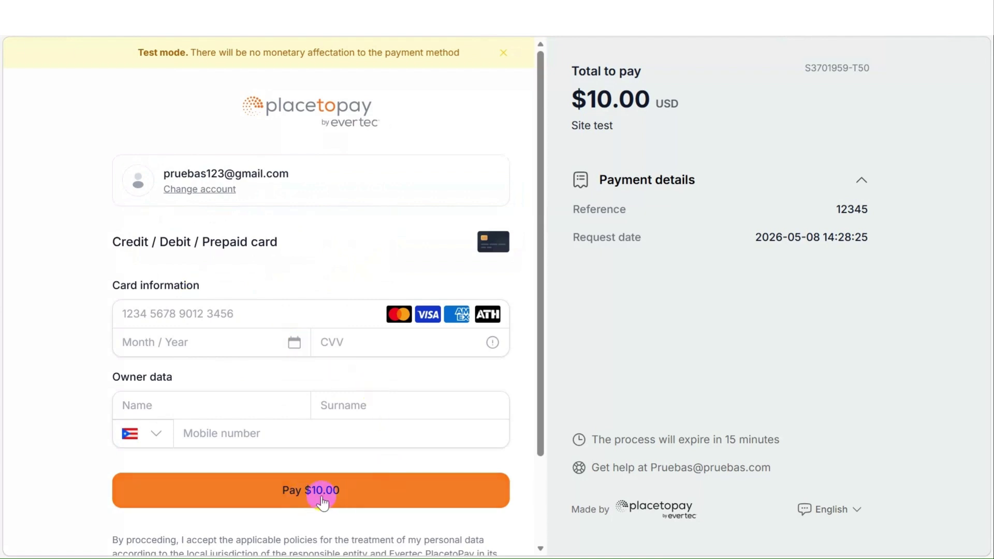